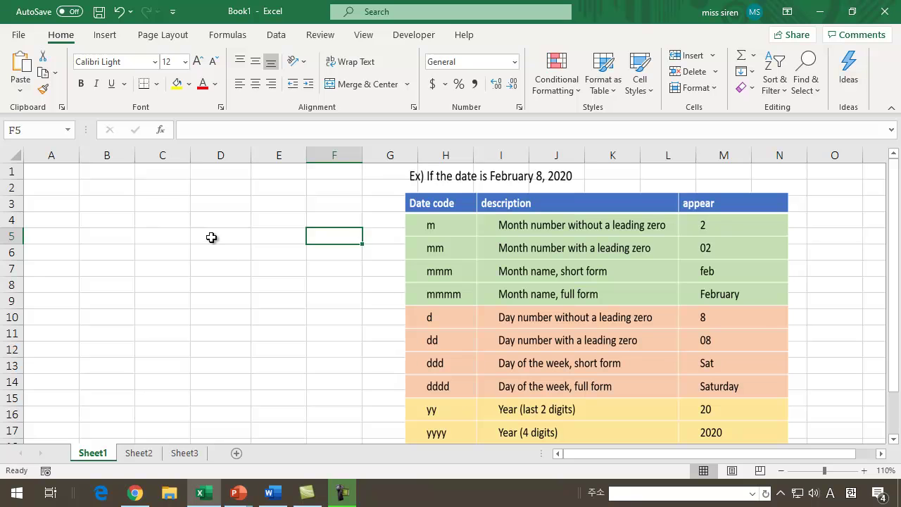
Step: Enter the heading "date" in D3 and fill D4:D10 with consecutive daily dates starting at 2/8/2020
{"action": "left_click", "coordinate": [221, 206]}
{"action": "type", "text": "date"}
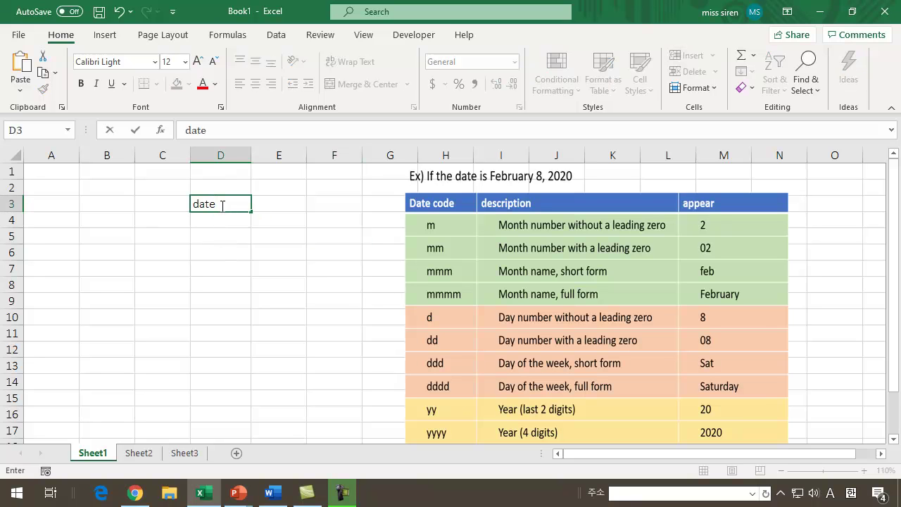
{"action": "key", "text": "Return"}
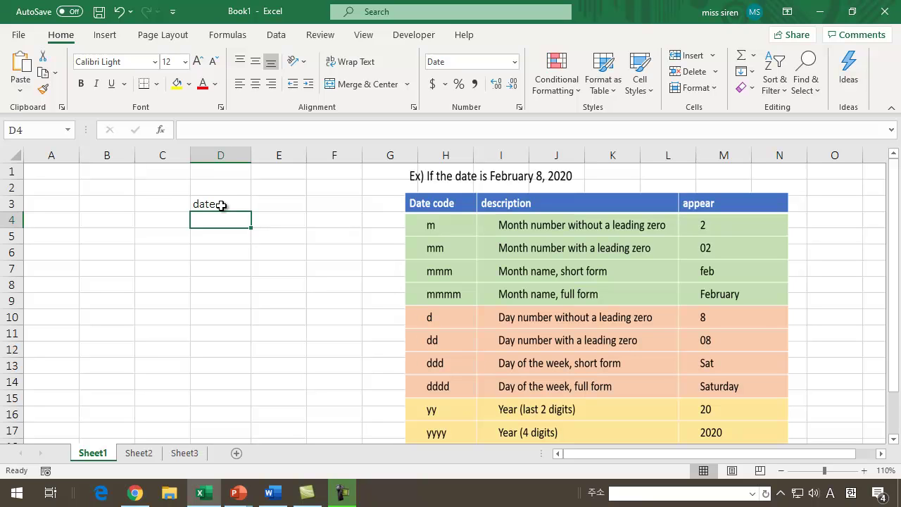
{"action": "type", "text": "2/"}
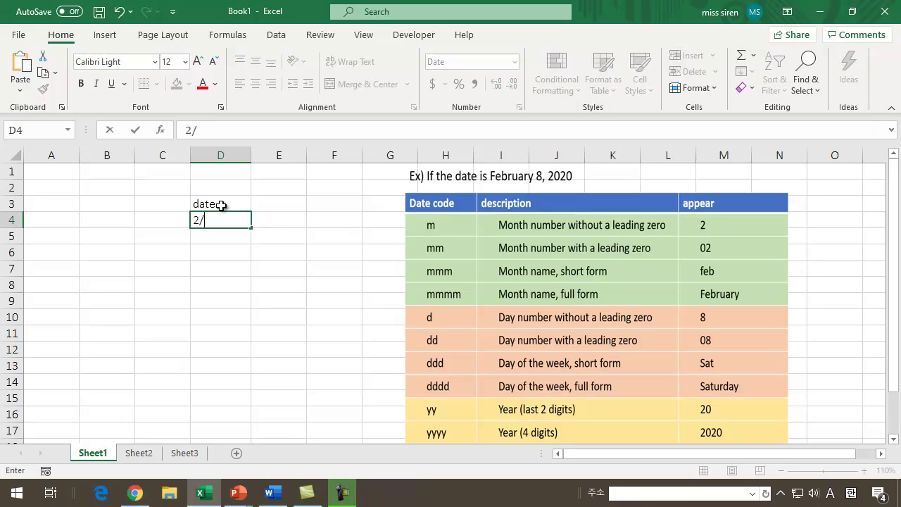
{"action": "type", "text": "8/2020"}
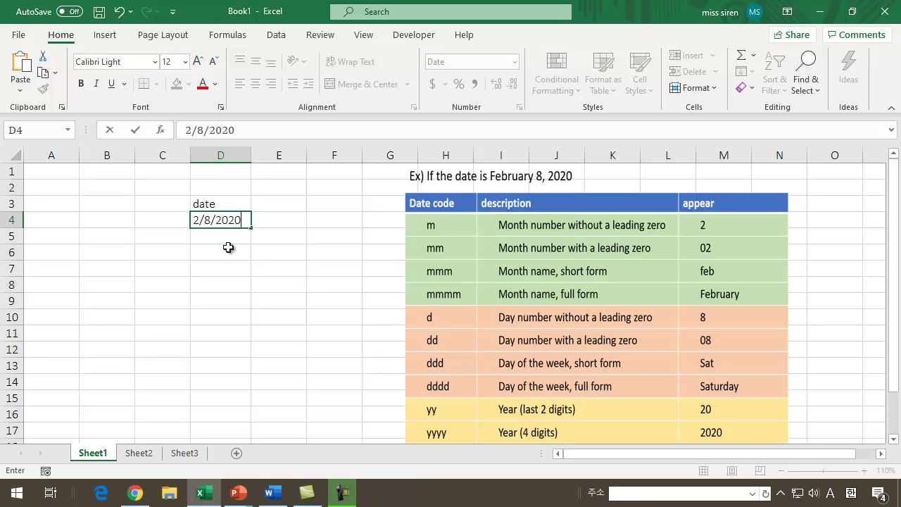
{"action": "left_click_drag", "start_coordinate": [252, 229], "coordinate": [248, 318]}
{"action": "left_click", "coordinate": [292, 314]}
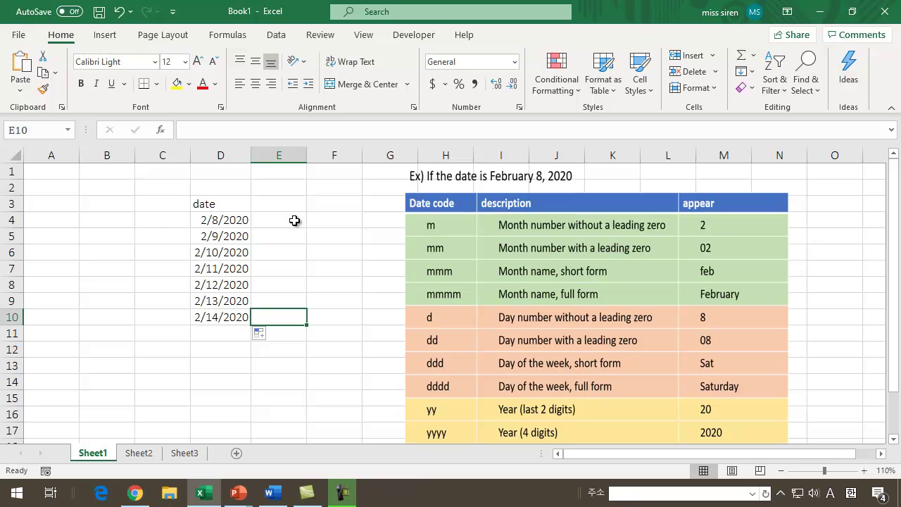
Step: Open the cell formatting settings for the dates in D4:D10 and choose the Custom number category
{"action": "left_click_drag", "start_coordinate": [233, 217], "coordinate": [233, 316]}
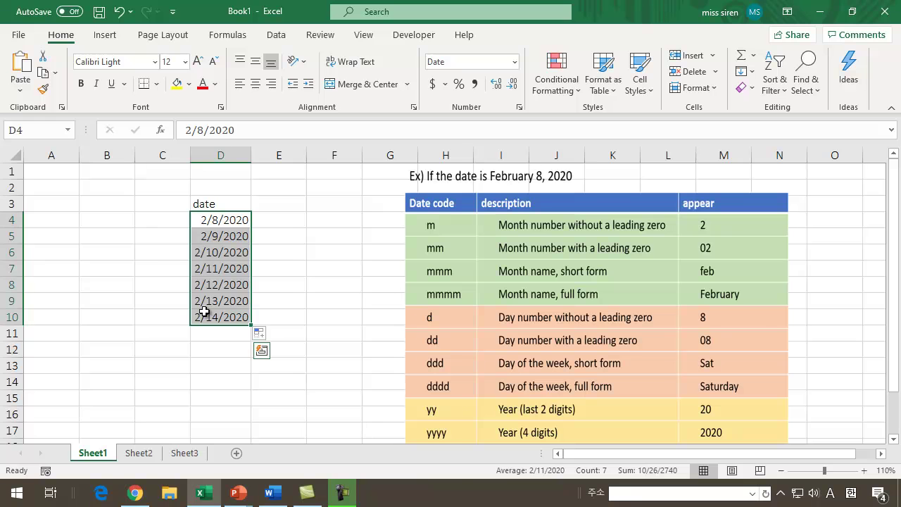
{"action": "key", "text": "ctrl+1"}
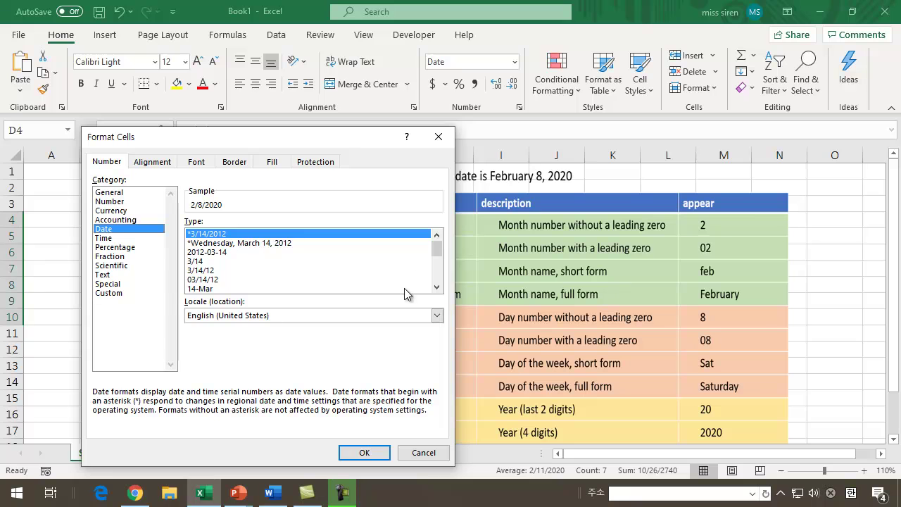
{"action": "left_click_drag", "start_coordinate": [438, 250], "coordinate": [446, 276]}
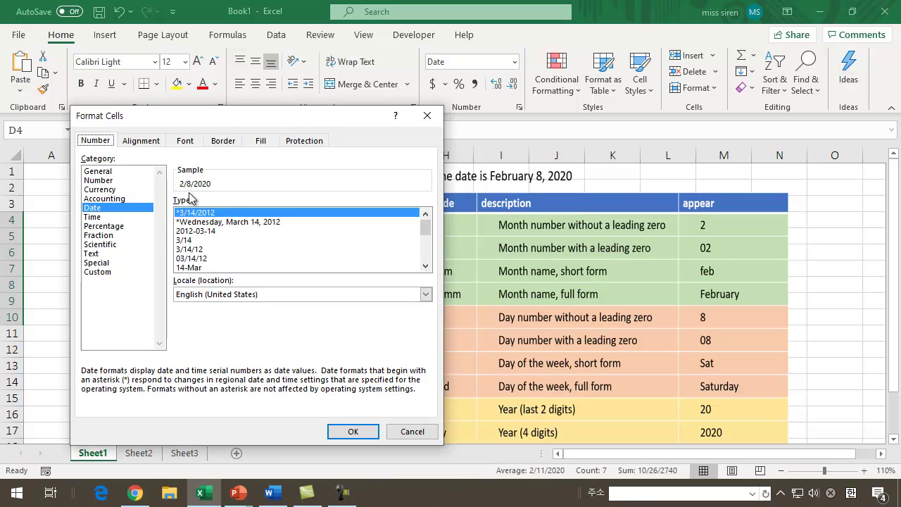
{"action": "left_click", "coordinate": [106, 272]}
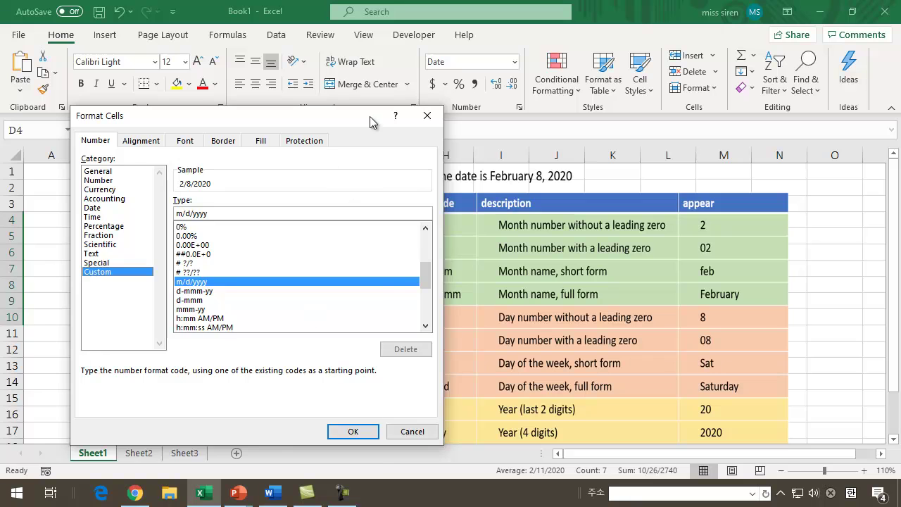
{"action": "left_click_drag", "start_coordinate": [354, 124], "coordinate": [298, 134]}
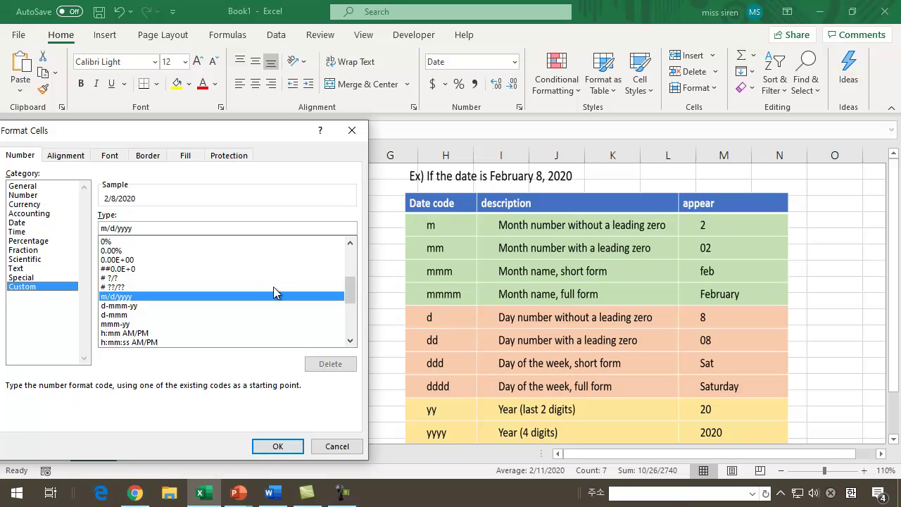
{"action": "left_click_drag", "start_coordinate": [231, 137], "coordinate": [340, 110]}
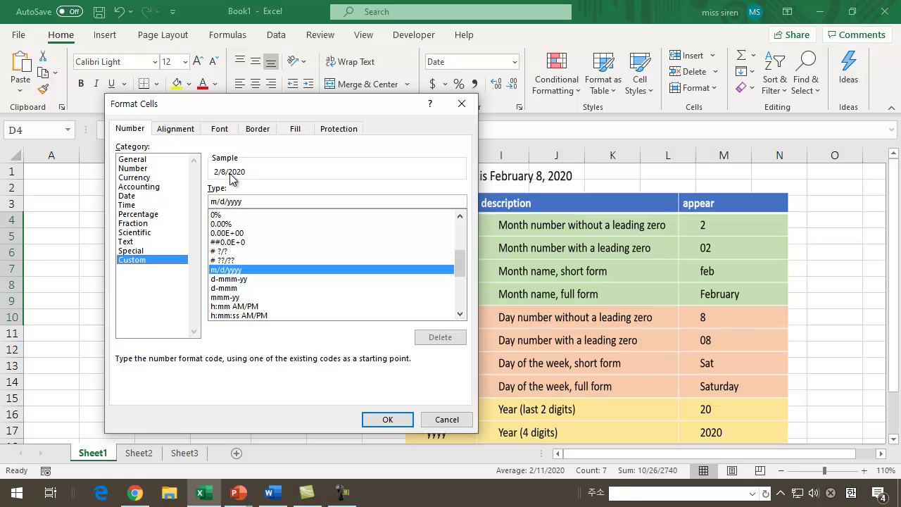
Step: Replace the custom format code with yy and extend it to yyyy to preview the year codes
{"action": "left_click", "coordinate": [252, 202]}
{"action": "key", "text": "BackSpace"}
{"action": "key", "text": "BackSpace"}
{"action": "key", "text": "BackSpace"}
{"action": "key", "text": "BackSpace"}
{"action": "key", "text": "BackSpace"}
{"action": "key", "text": "BackSpace"}
{"action": "key", "text": "BackSpace"}
{"action": "key", "text": "BackSpace"}
{"action": "type", "text": "yy"}
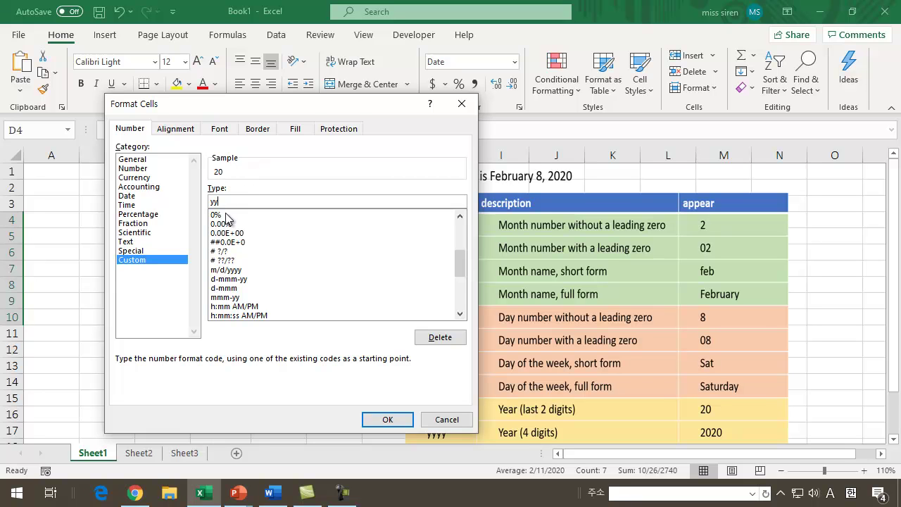
{"action": "type", "text": "yy"}
Step: Replace the year code with the month codes m, mm, mmm and mmmm in turn to preview each
{"action": "key", "text": "BackSpace"}
{"action": "key", "text": "BackSpace"}
{"action": "key", "text": "BackSpace"}
{"action": "key", "text": "BackSpace"}
{"action": "type", "text": "m"}
{"action": "type", "text": "m"}
{"action": "type", "text": "m"}
{"action": "type", "text": "m"}
{"action": "left_click", "coordinate": [521, 298]}
Step: Replace the month code with the day codes d, dd, ddd and dddd in turn to preview each
{"action": "key", "text": "BackSpace"}
{"action": "key", "text": "BackSpace"}
{"action": "key", "text": "BackSpace"}
{"action": "key", "text": "BackSpace"}
{"action": "type", "text": "d"}
{"action": "type", "text": "d"}
{"action": "type", "text": "d"}
{"action": "type", "text": "d"}
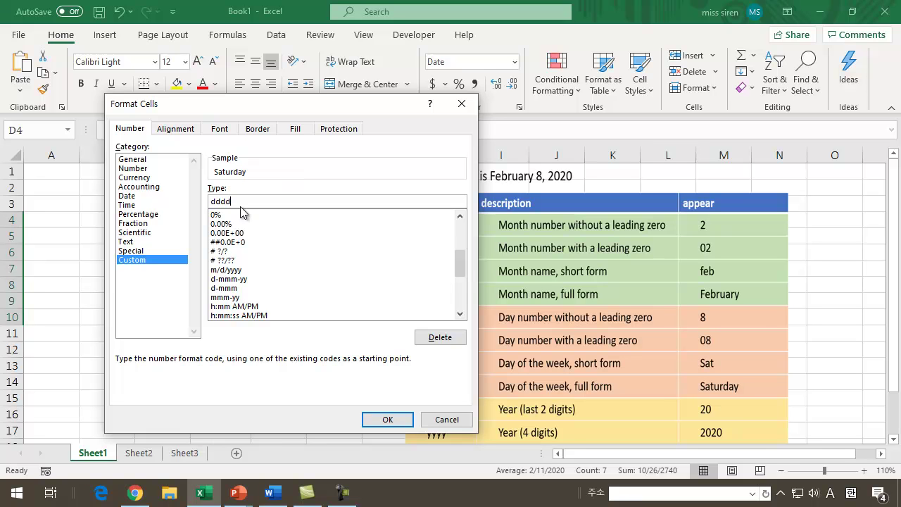
Step: Apply the custom date format mmmm dd, yyyy(ddd) to the dates in D4:D10
{"action": "key", "text": "BackSpace"}
{"action": "key", "text": "BackSpace"}
{"action": "key", "text": "BackSpace"}
{"action": "key", "text": "BackSpace"}
{"action": "type", "text": "mmmm dd, yy"}
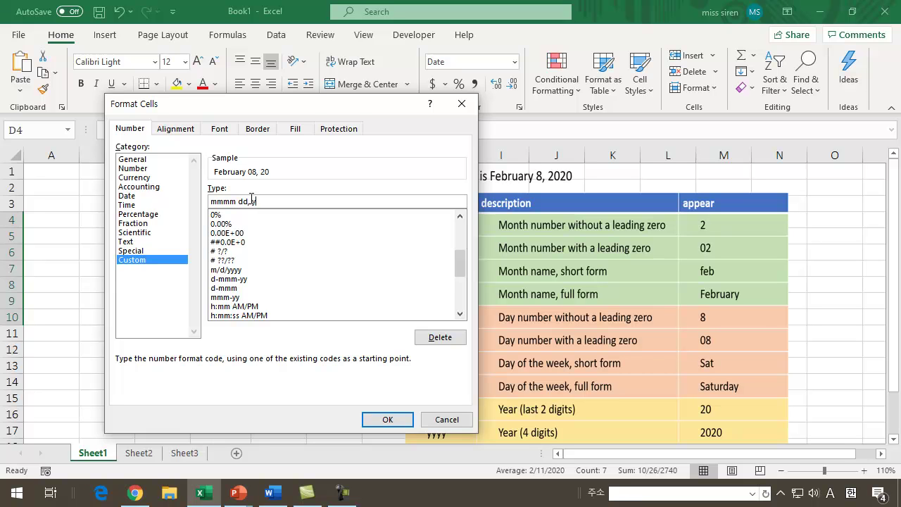
{"action": "type", "text": "yyy(ddd)"}
{"action": "left_click", "coordinate": [388, 420]}
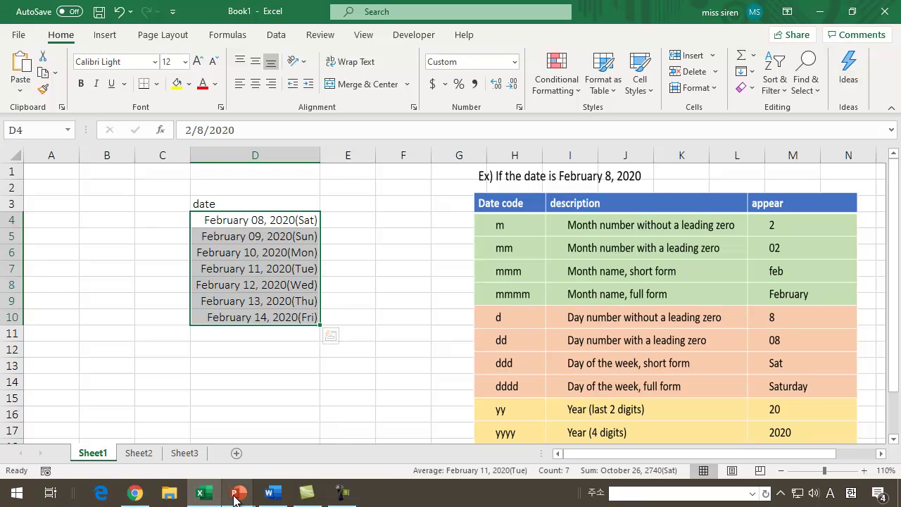
Step: Switch to the open PowerPoint slide show window
{"action": "mouse_move", "coordinate": [236, 499]}
{"action": "left_click", "coordinate": [315, 422]}
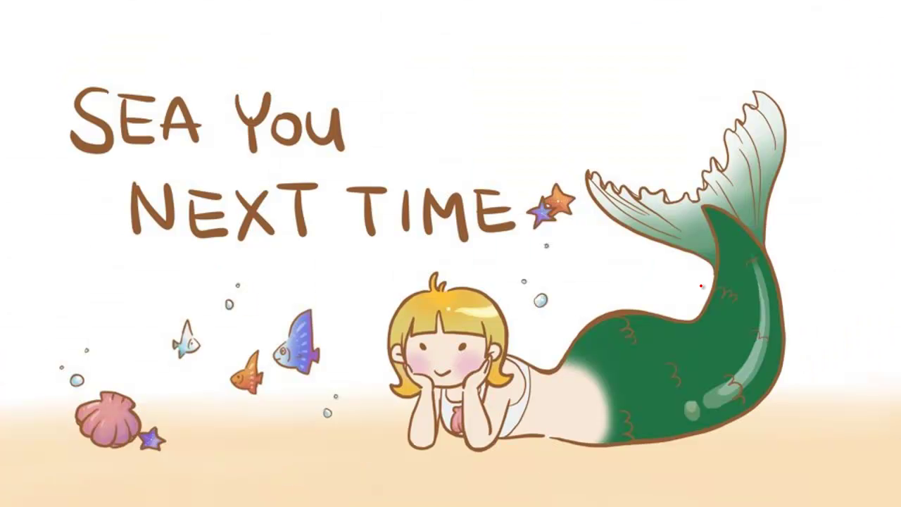